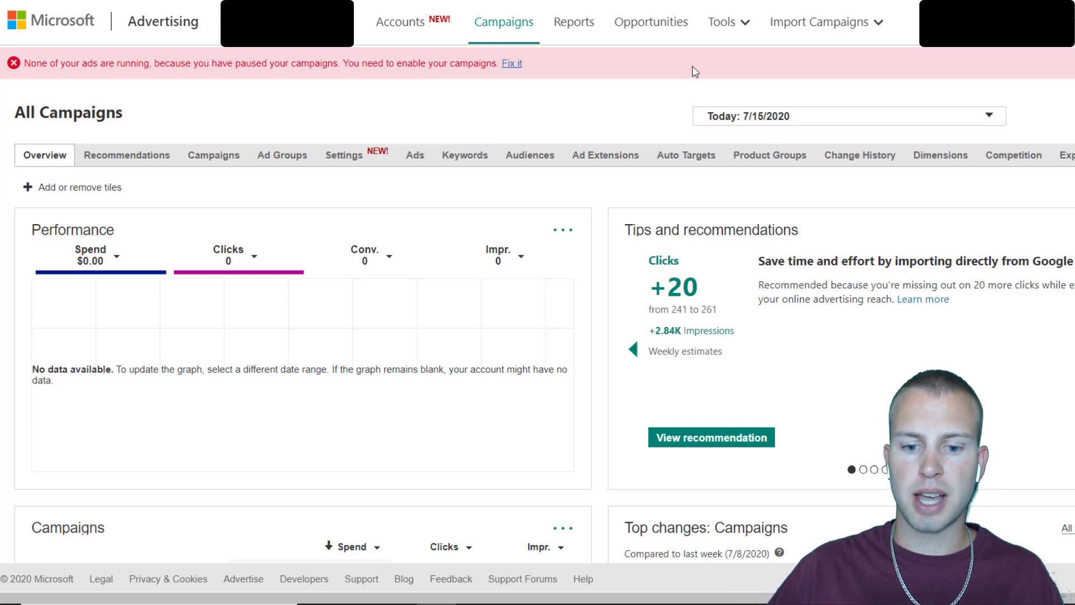
Browse the Tools menu in the top navigation several times from the campaigns overview
click(727, 23)
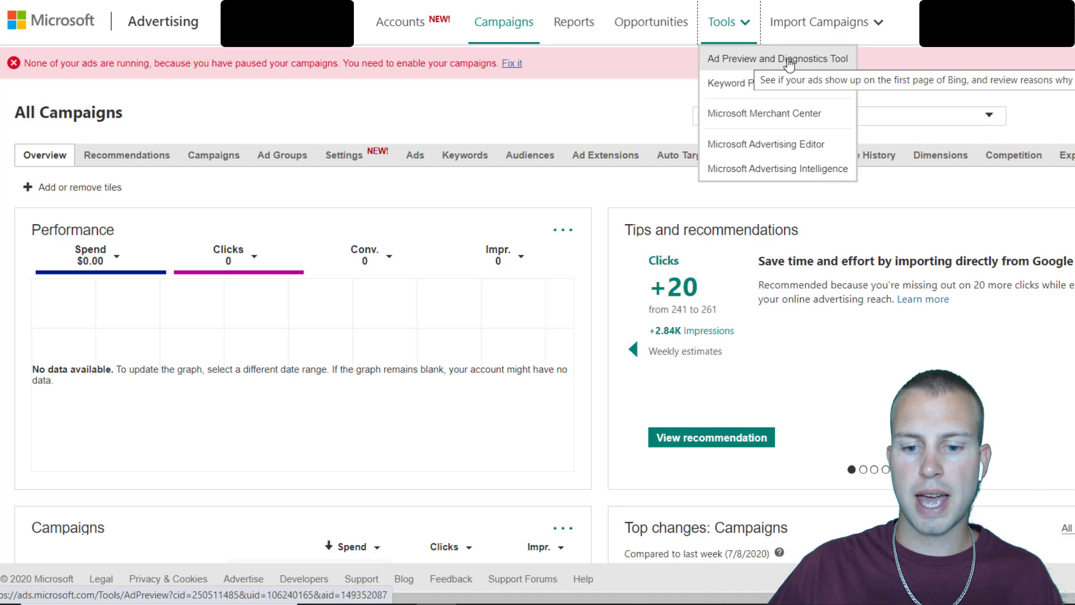
click(520, 113)
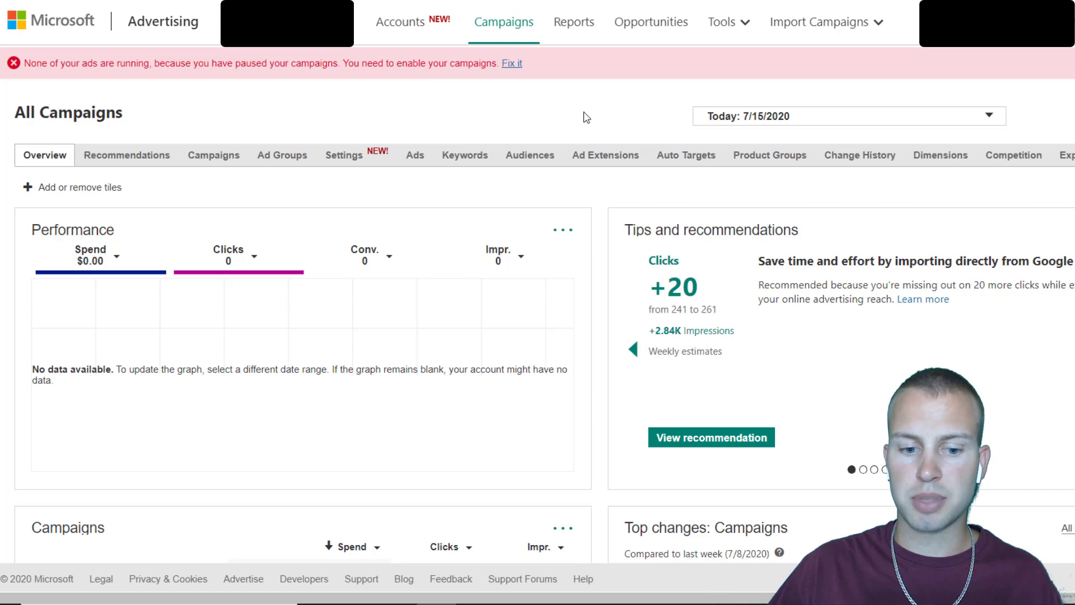
click(722, 22)
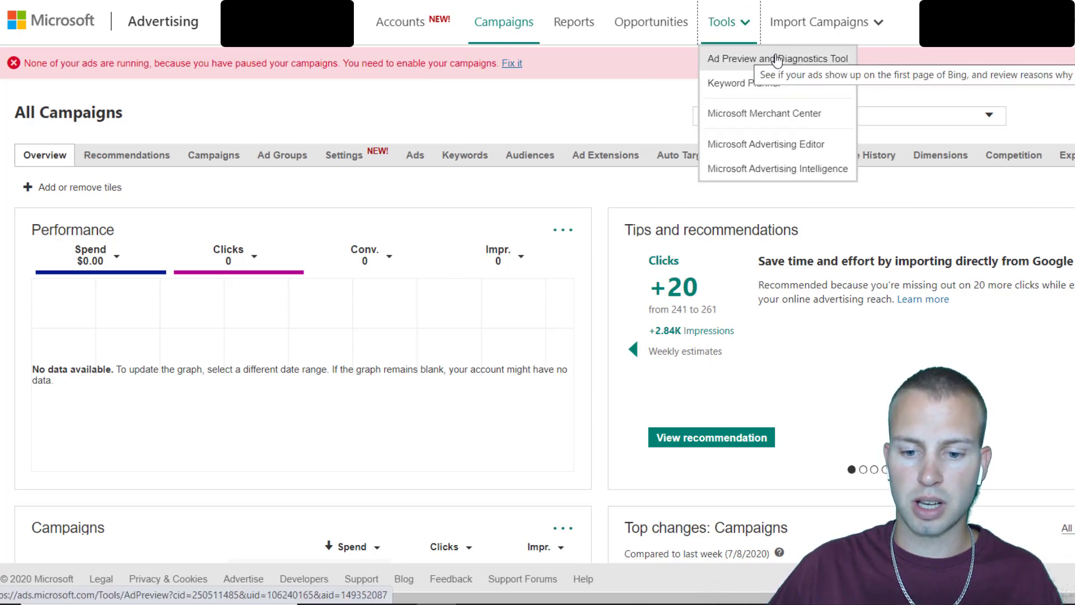
click(588, 118)
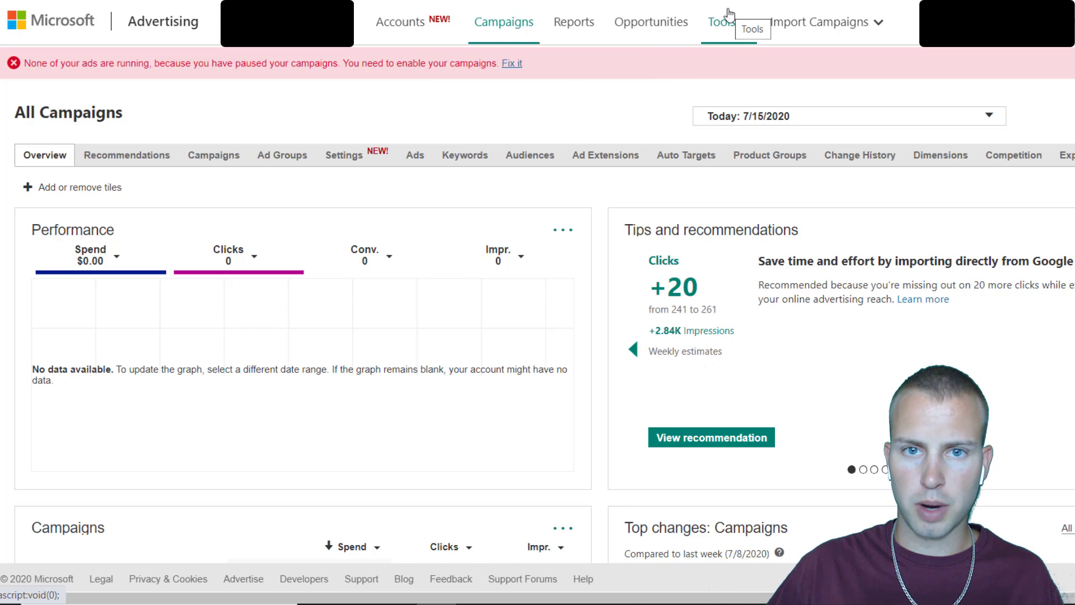
click(723, 22)
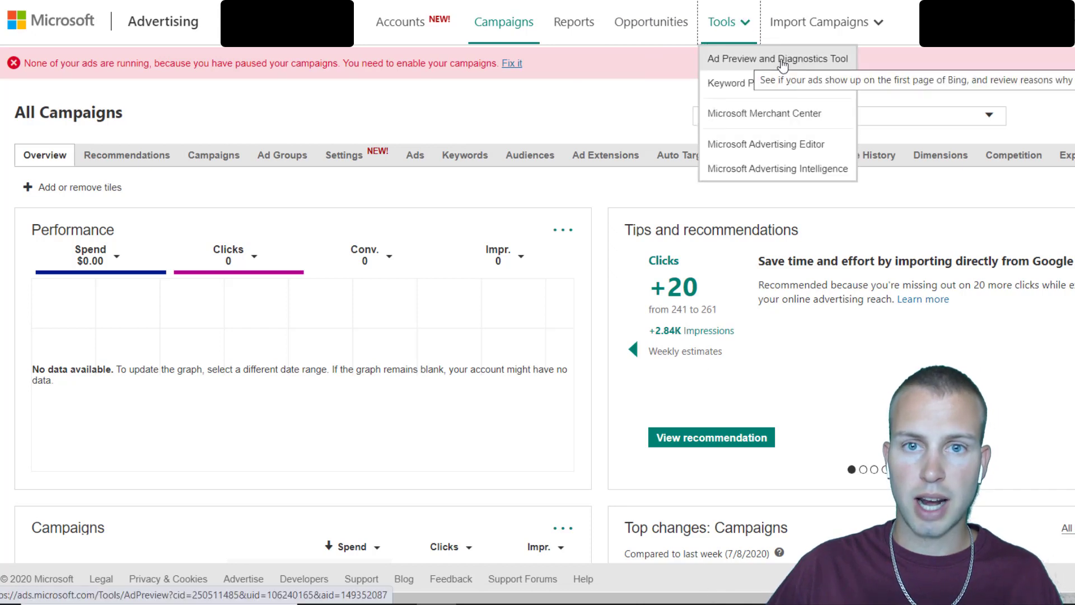
click(614, 95)
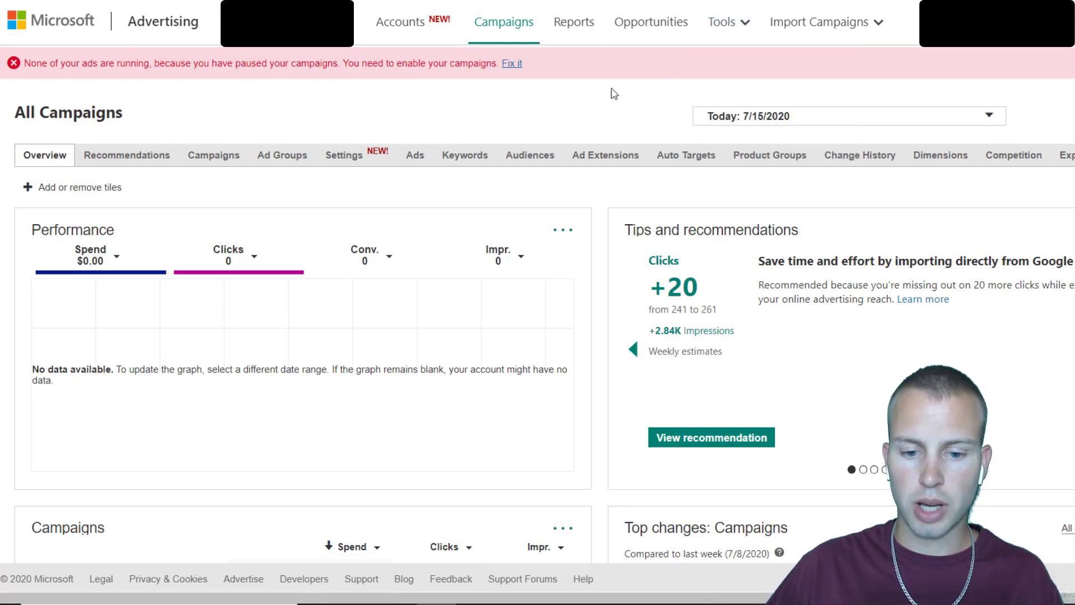
click(727, 24)
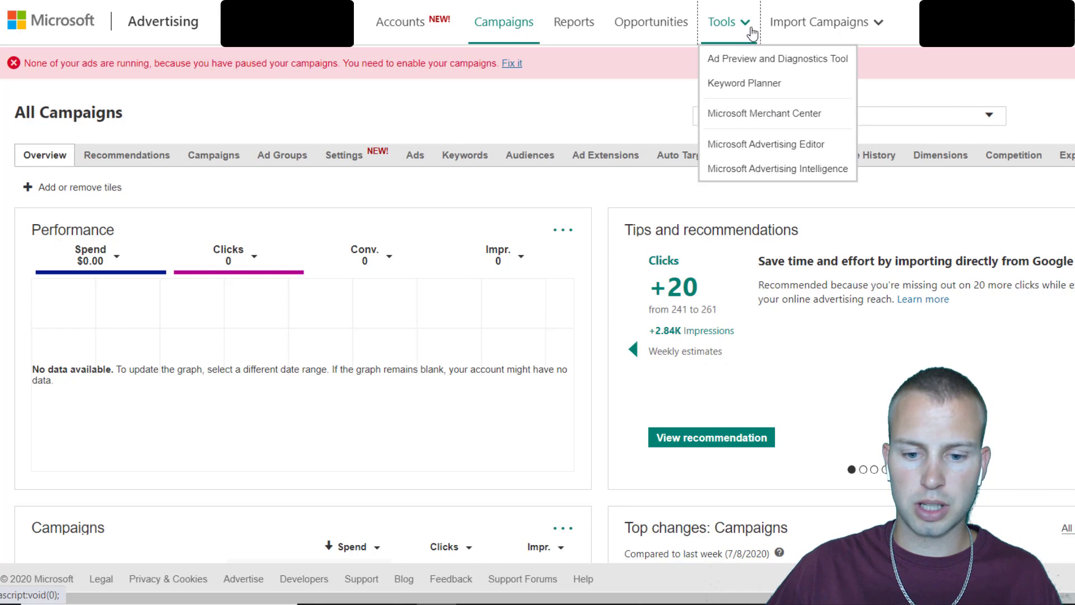
Launch the Ad preview and diagnostics tool and collapse its Advanced targeting options section
click(794, 61)
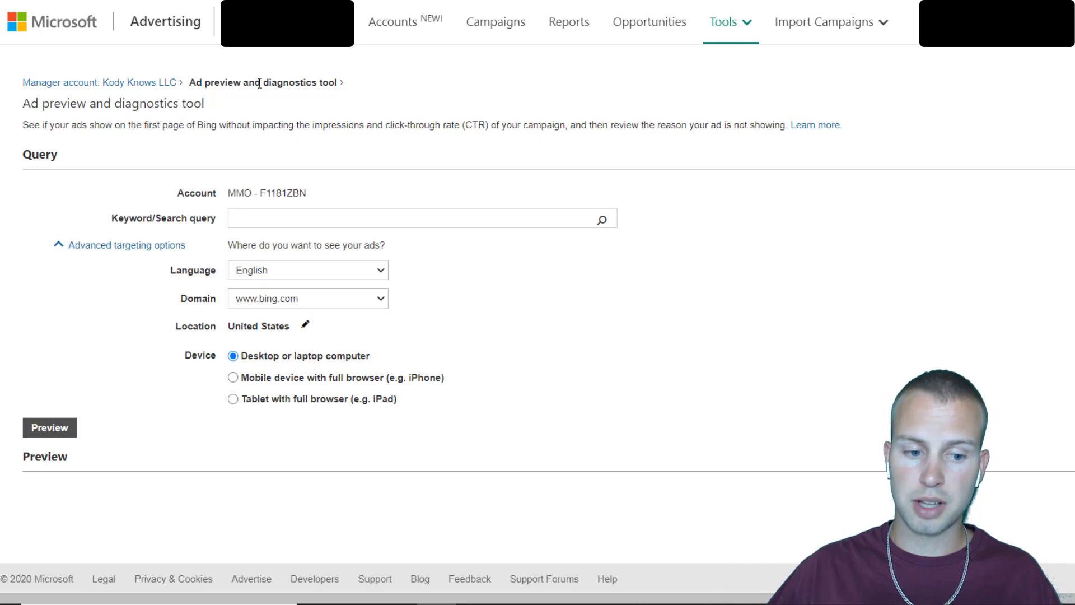
drag(263, 83, 315, 82)
click(550, 148)
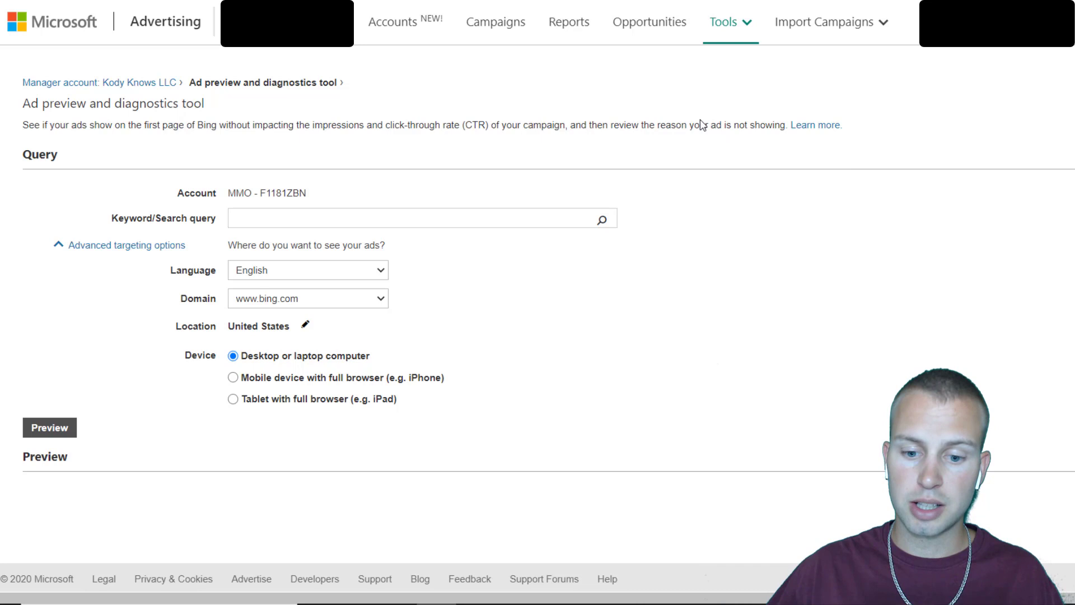
click(126, 244)
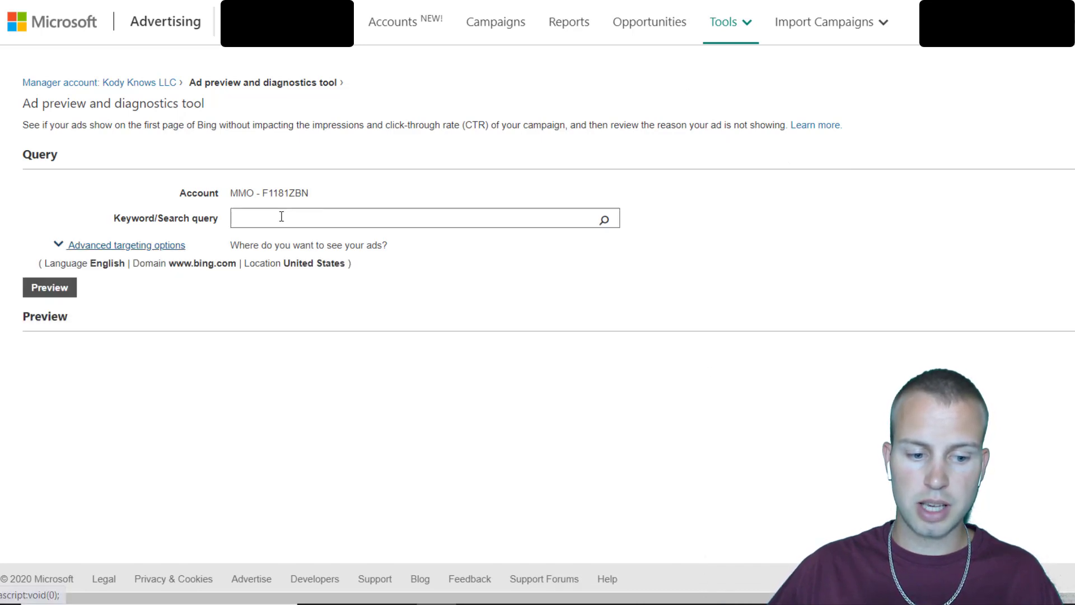
Run a Bing preview for the query 'life insurance' to see whether it triggers any ads
click(149, 246)
click(260, 218)
text(life insura)
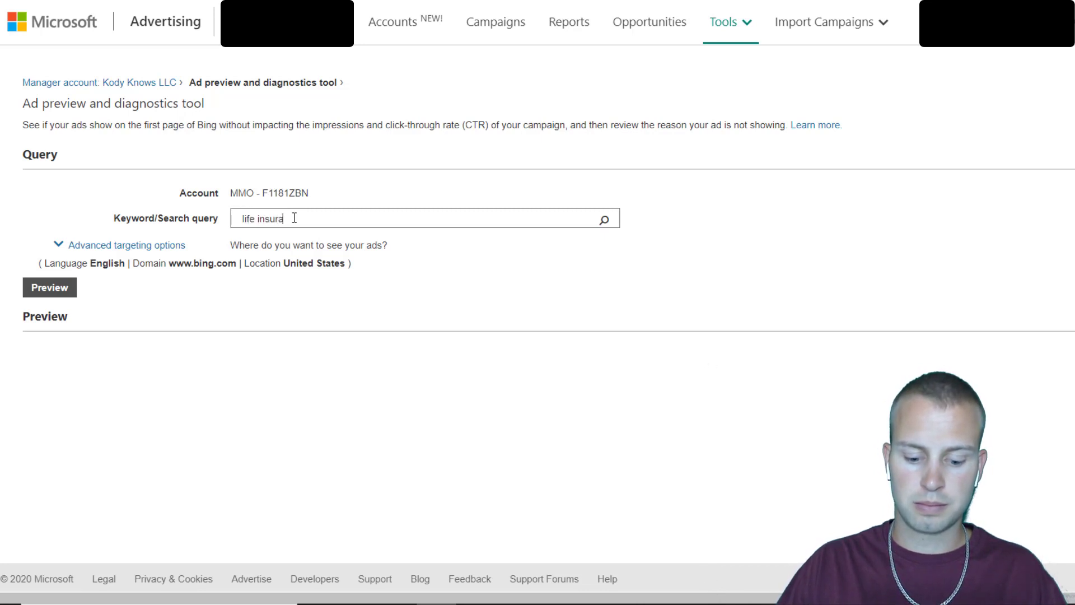
text(nce)
key(Return)
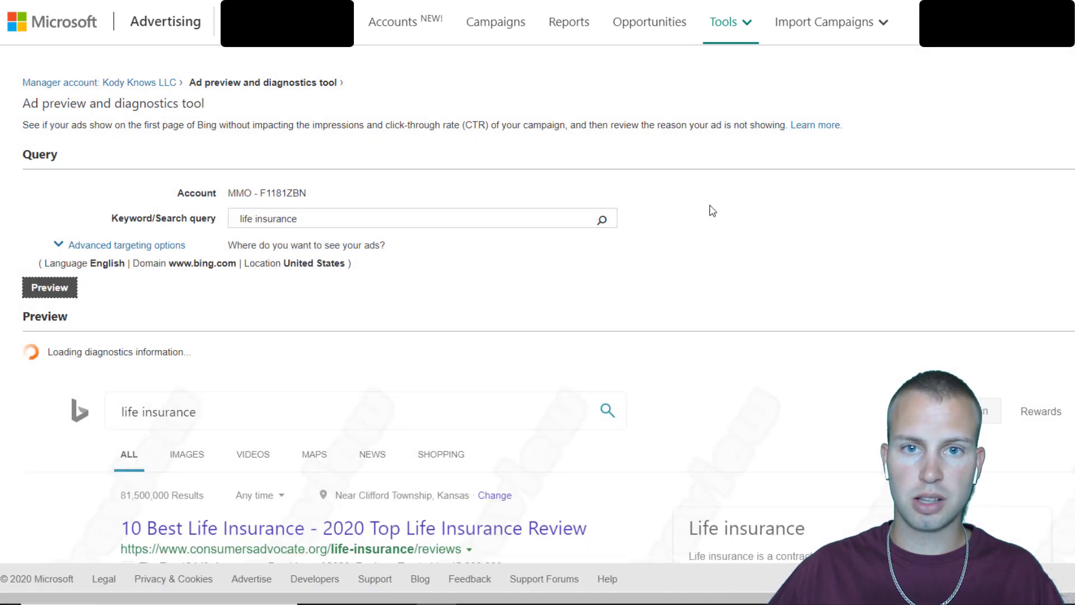
scroll(710, 210, down, 2)
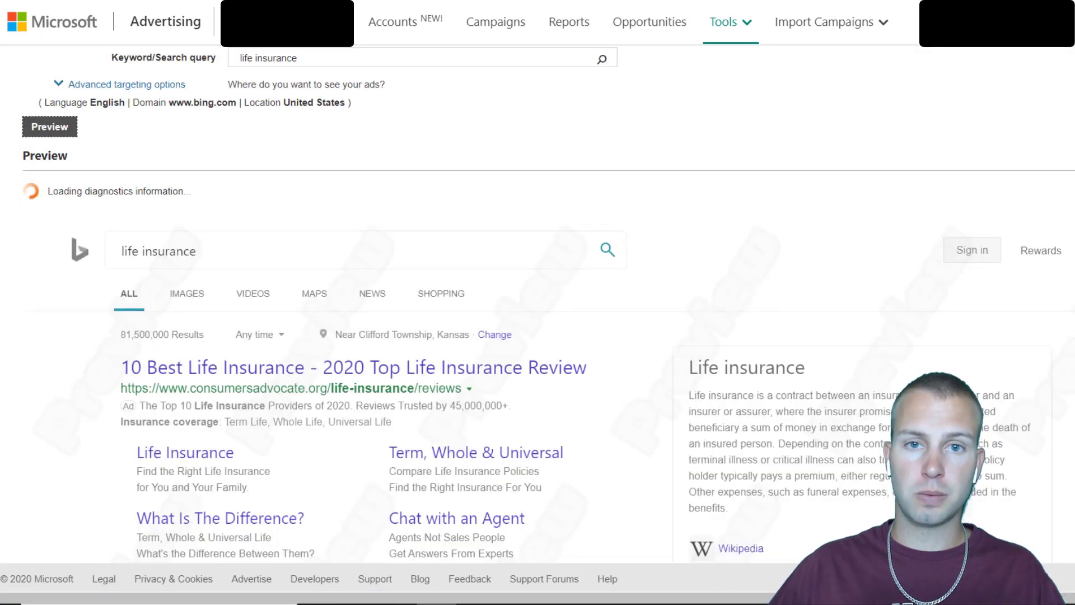
scroll(538, 336, down, 2)
scroll(292, 210, down, 1)
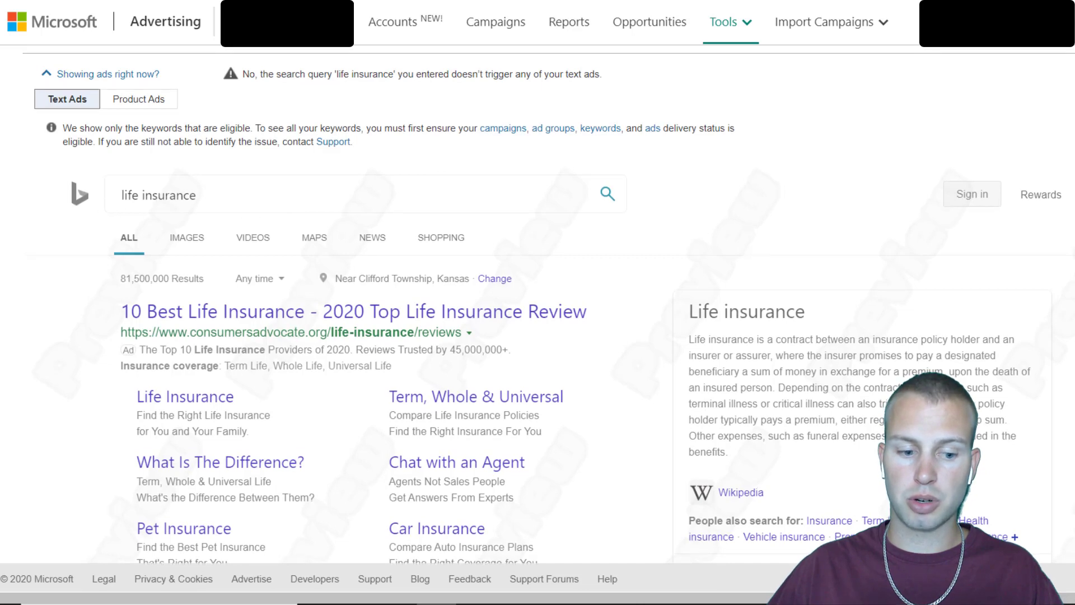
scroll(202, 185, down, 3)
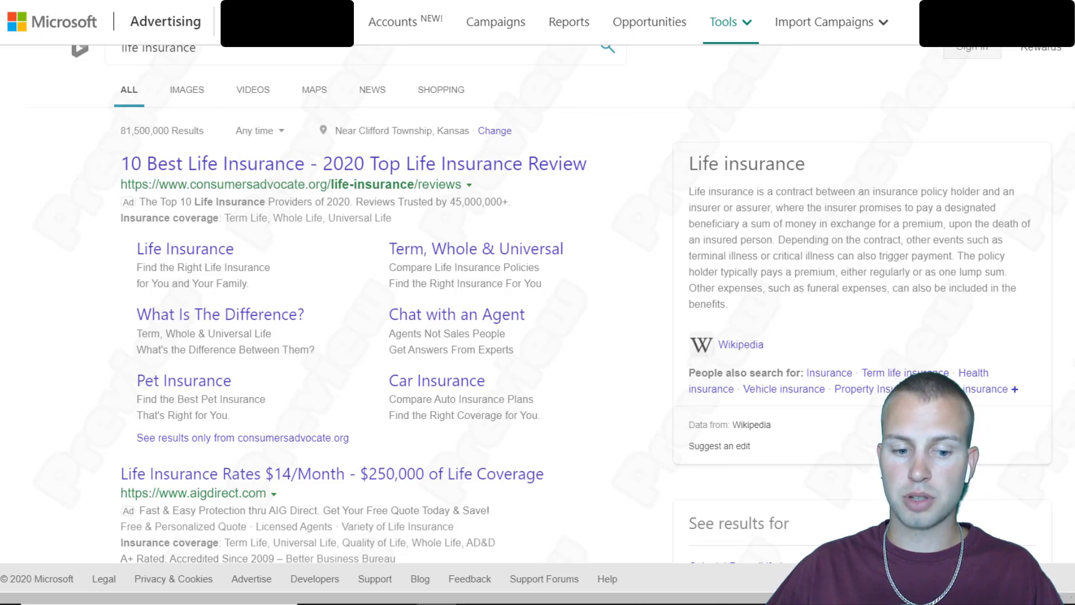
scroll(825, 194, down, 4)
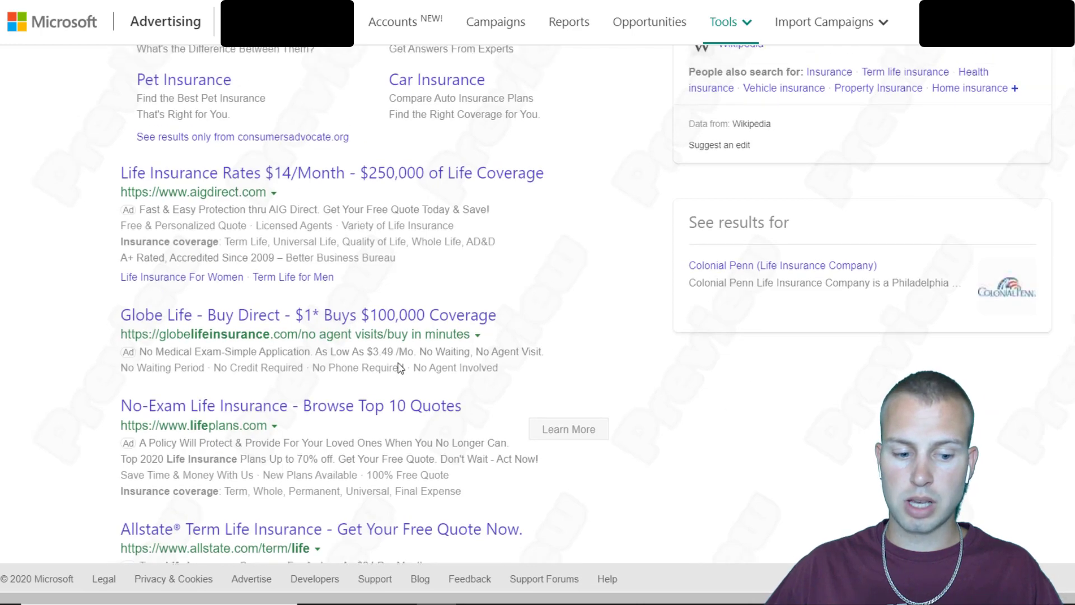
scroll(420, 336, up, 2)
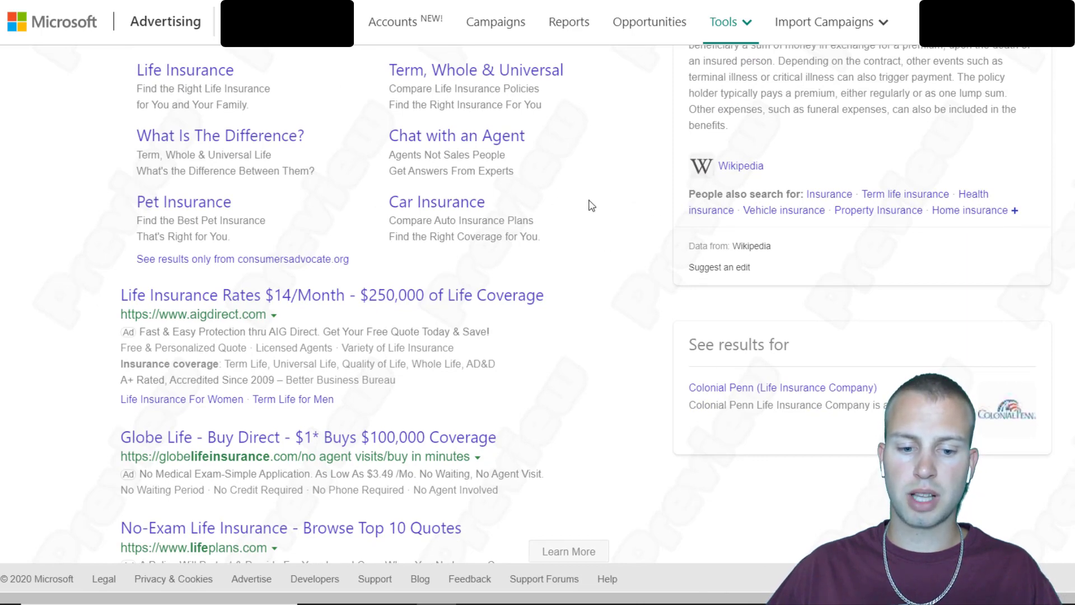
scroll(537, 302, up, 10)
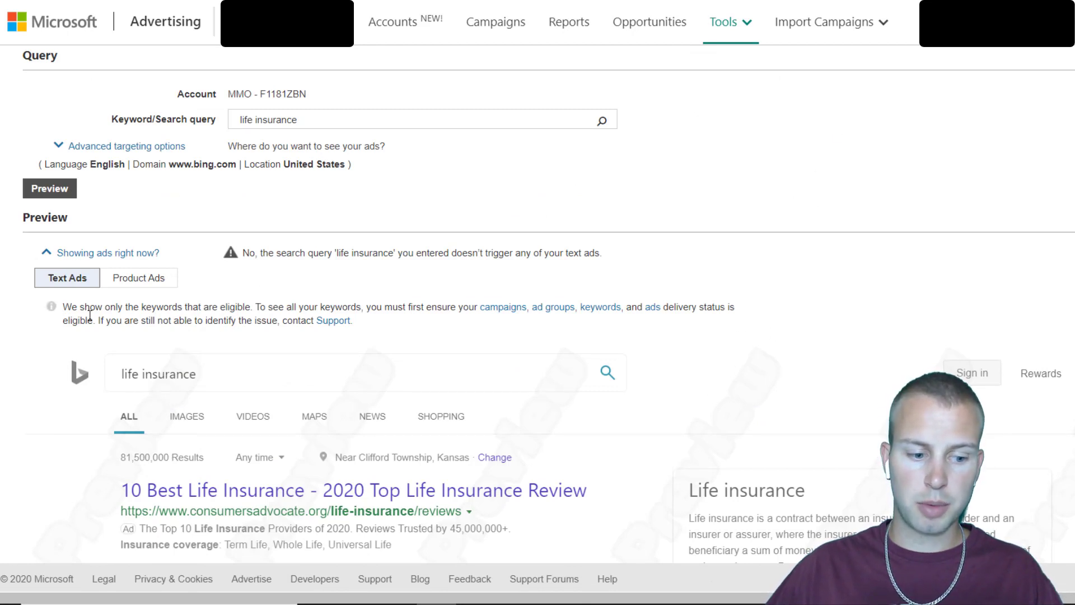
click(92, 253)
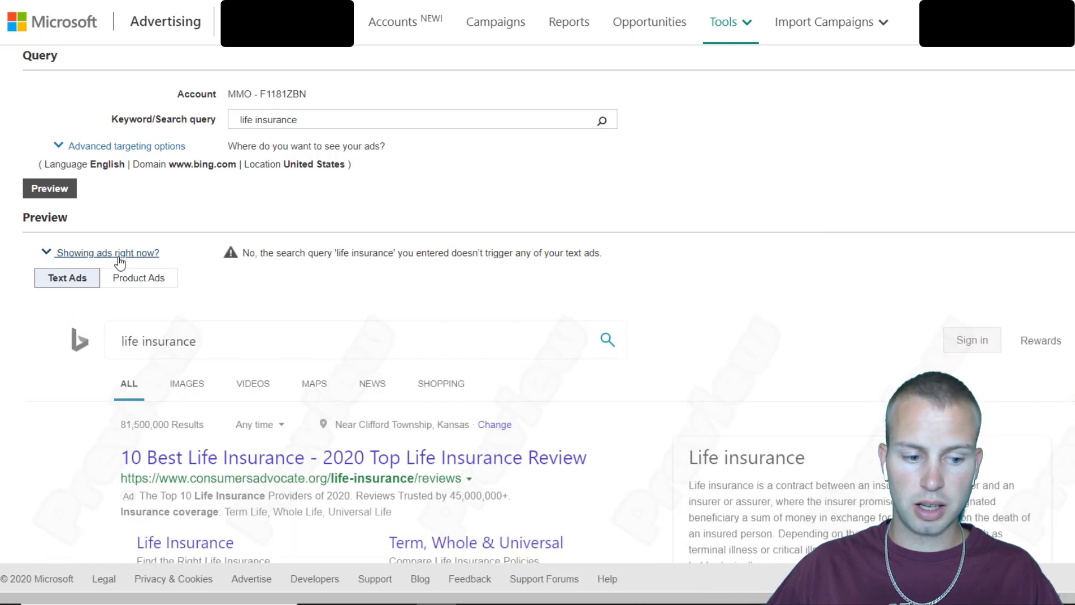
click(119, 255)
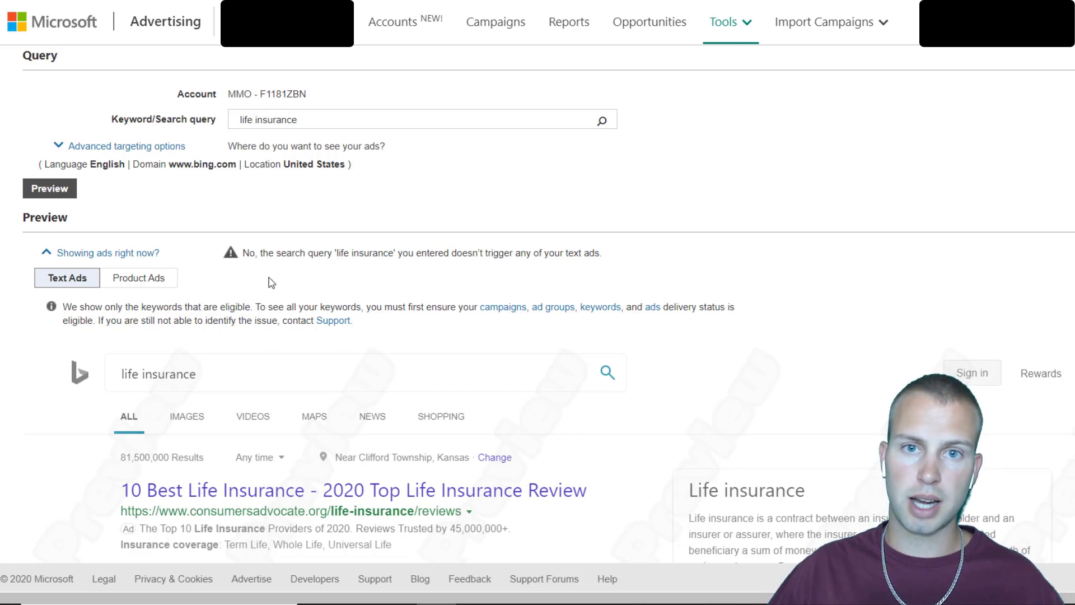
scroll(538, 269, up, 2)
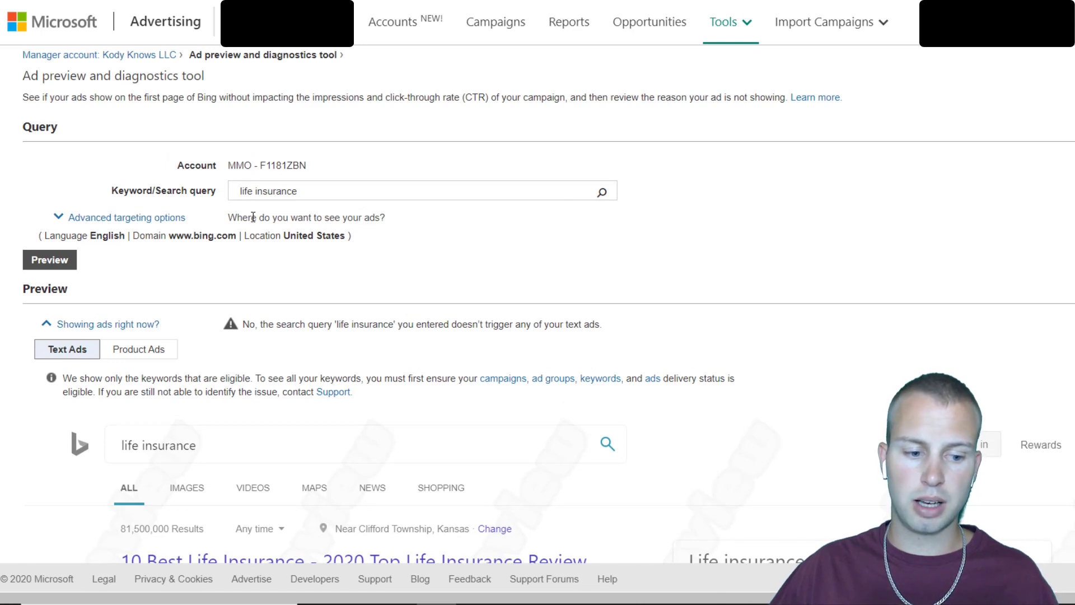
double_click(339, 190)
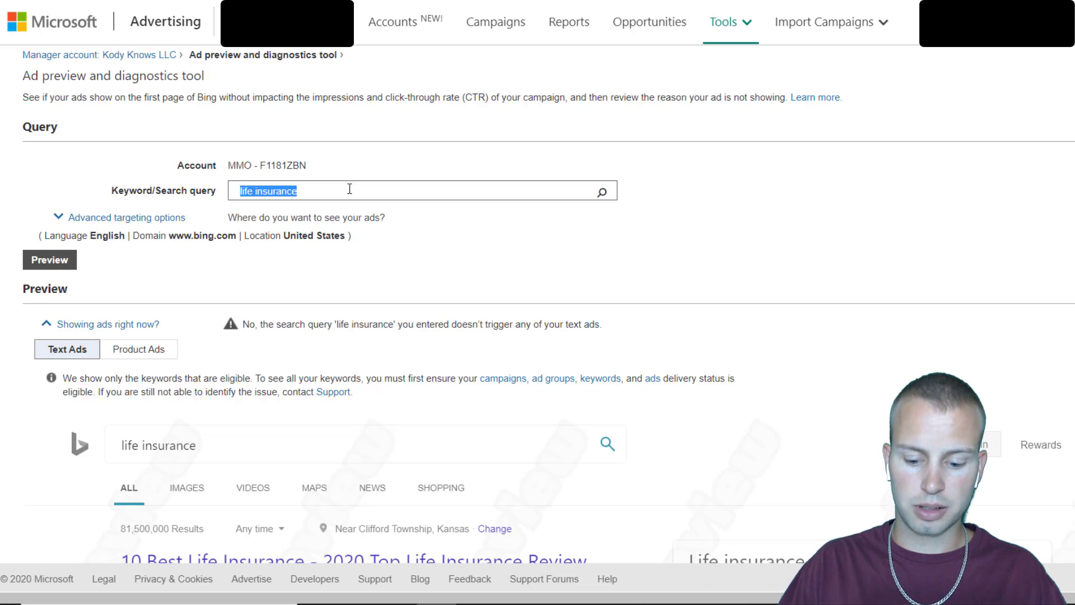
text(dog training)
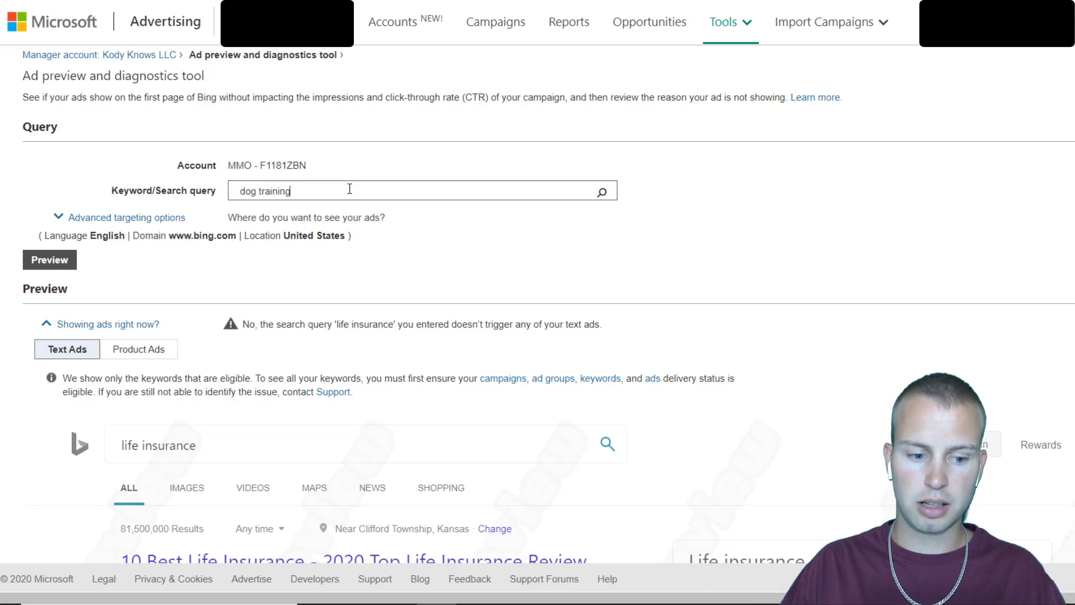
key(Return)
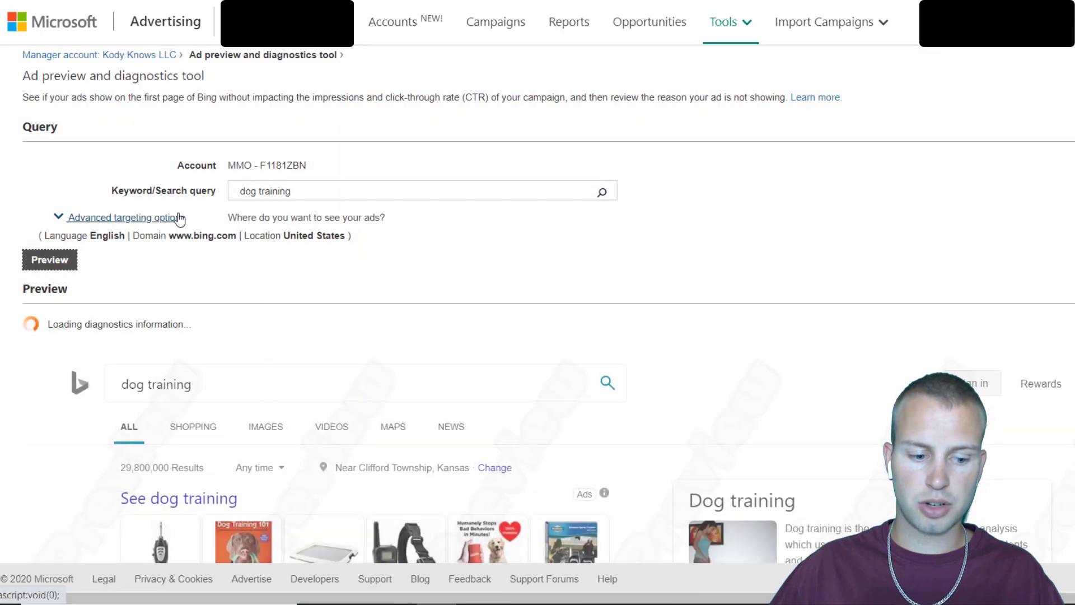
click(126, 216)
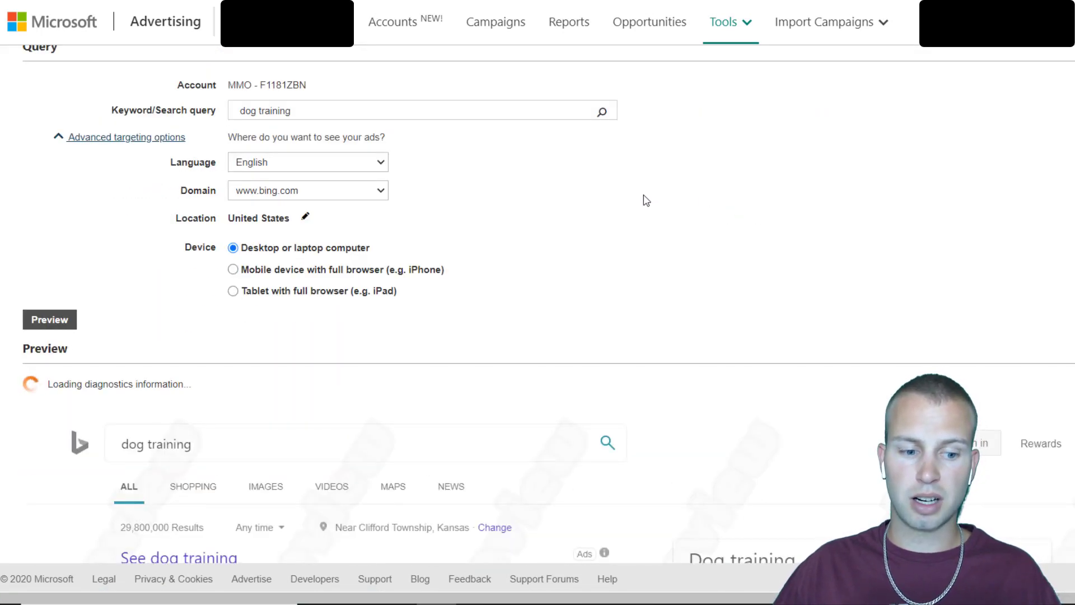
click(381, 190)
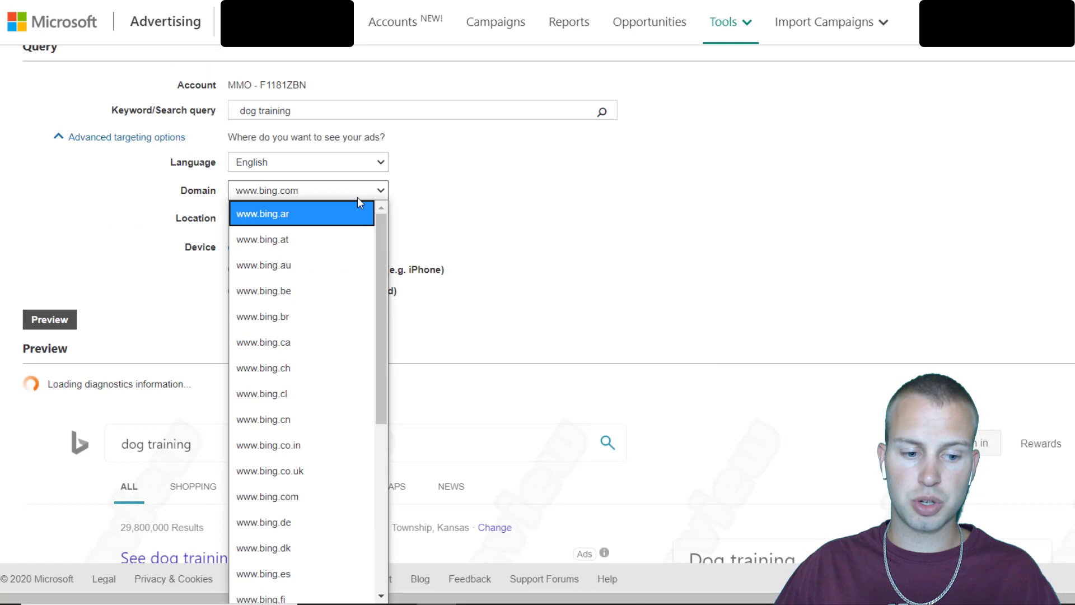
drag(384, 260, 384, 265)
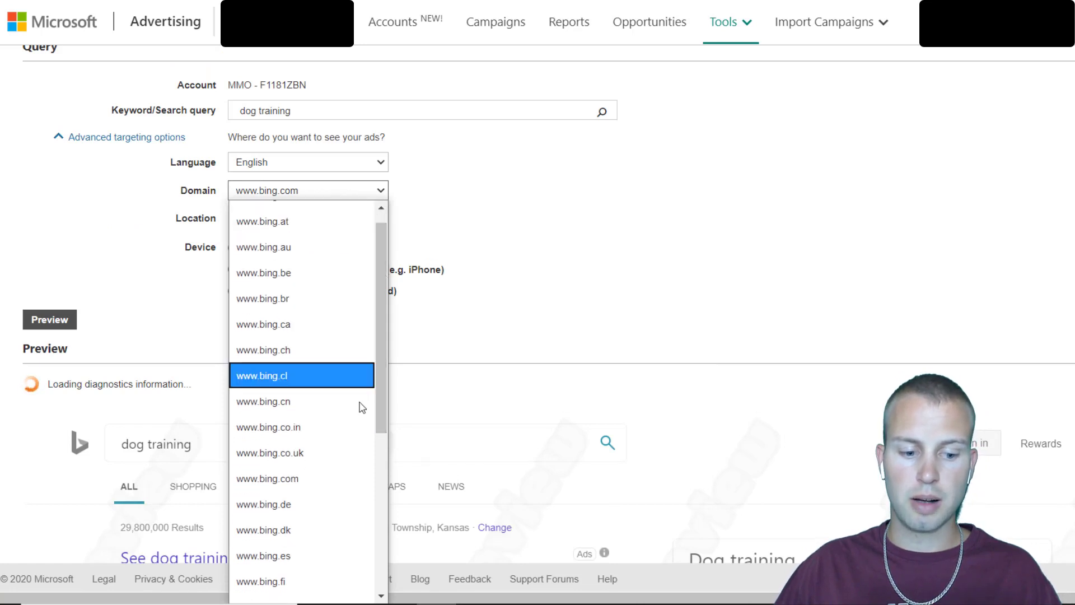
click(302, 464)
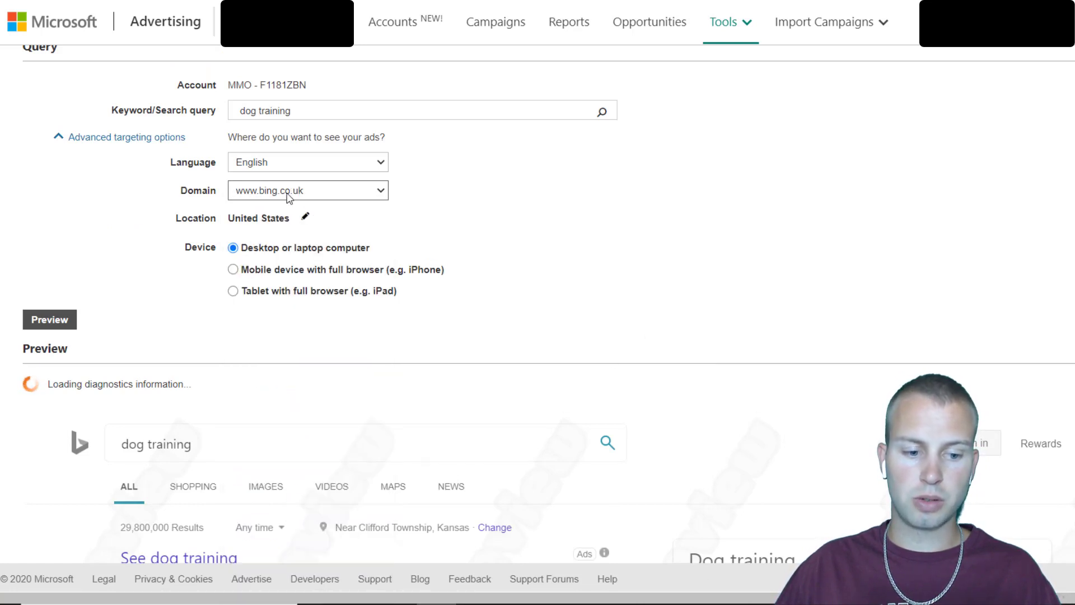
Change the target location to United Kingdom (country/region)
click(306, 219)
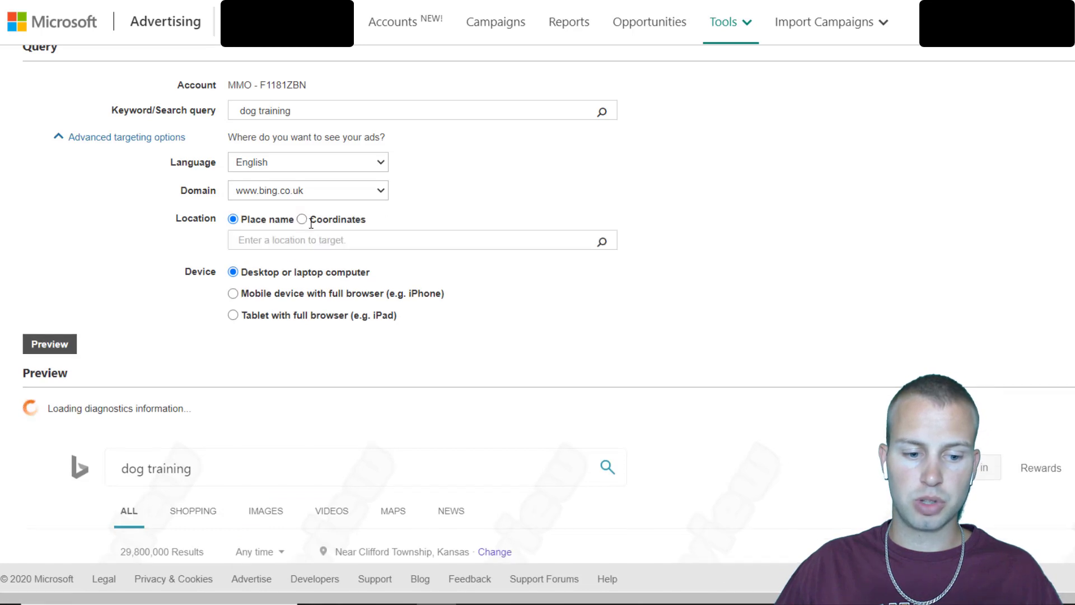
click(324, 240)
text(Unite)
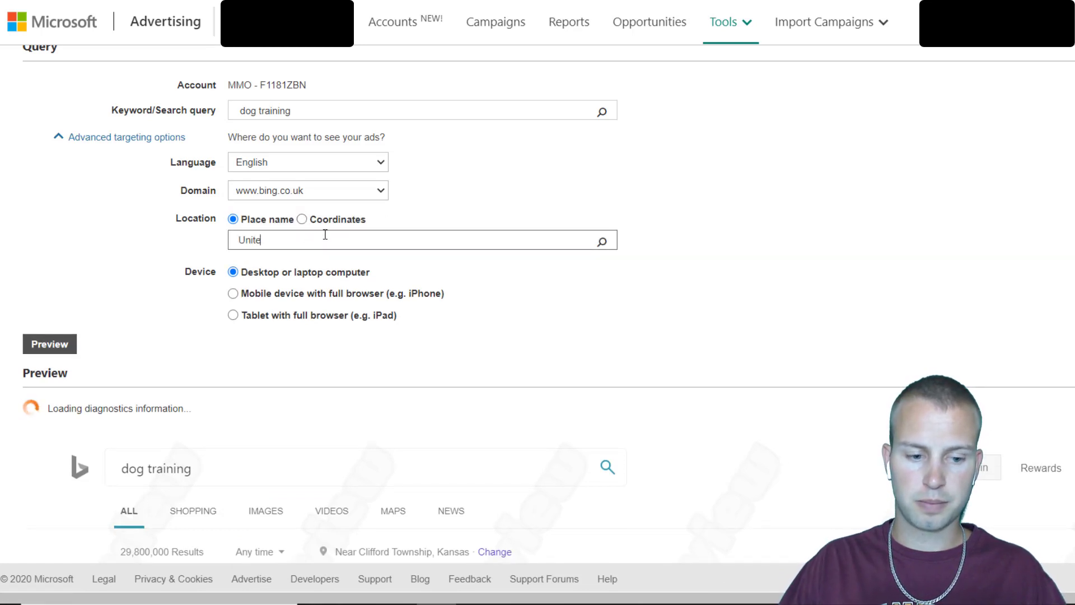
text(d Kingdom)
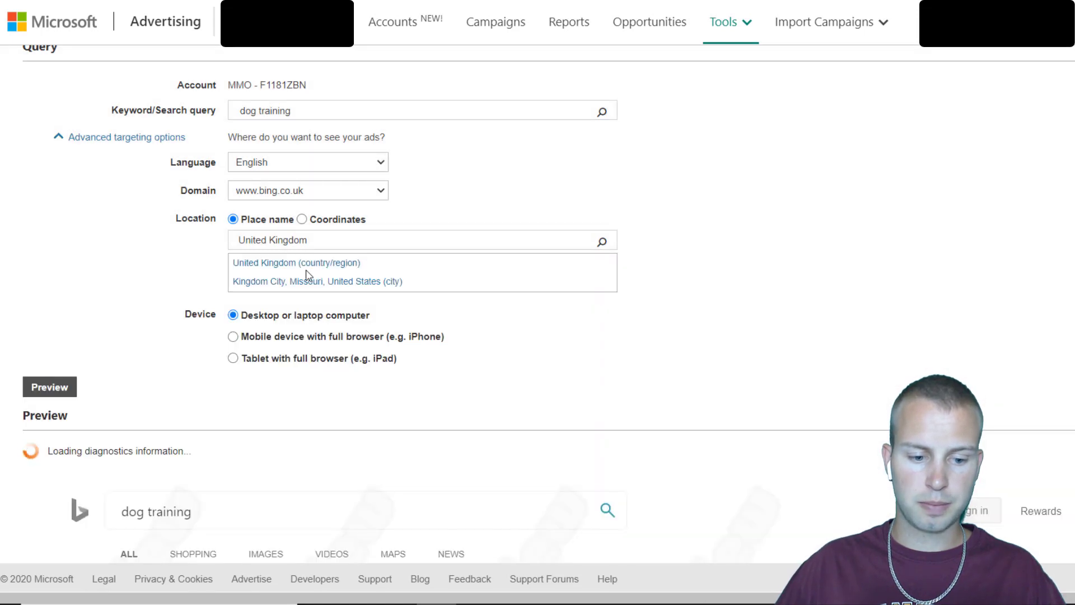
click(260, 263)
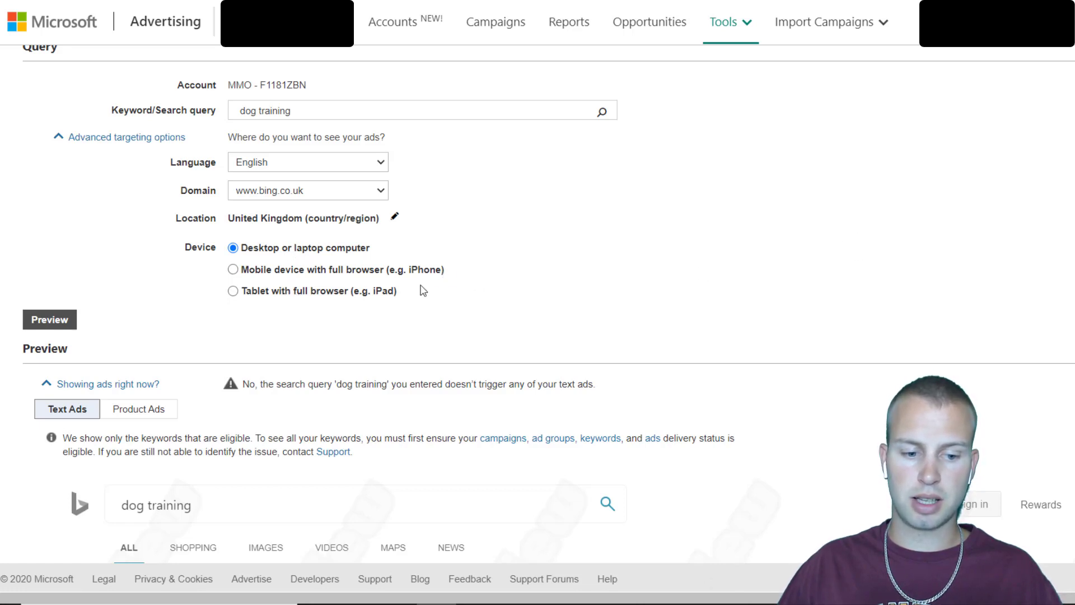
Try Mobile with full browser and look through its operating system and version options
click(311, 270)
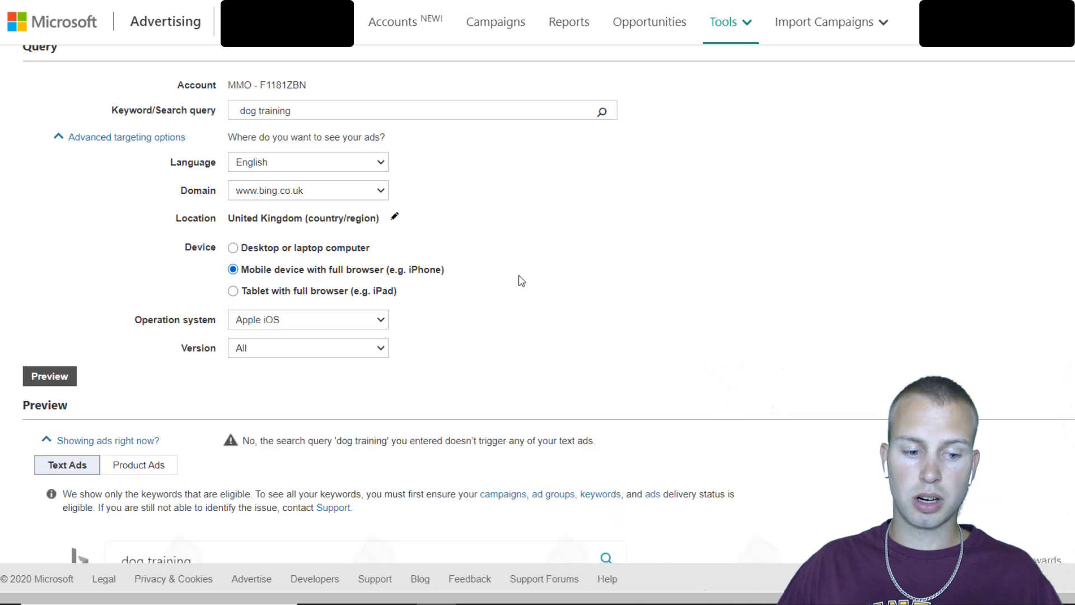
scroll(689, 248, down, 3)
scroll(692, 242, up, 3)
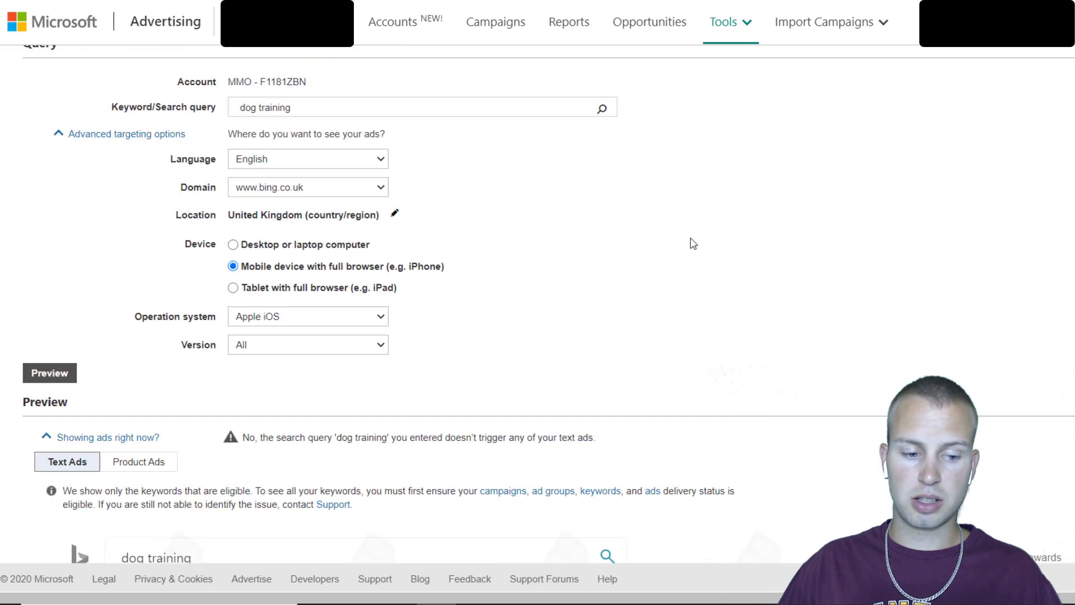
click(307, 316)
click(269, 368)
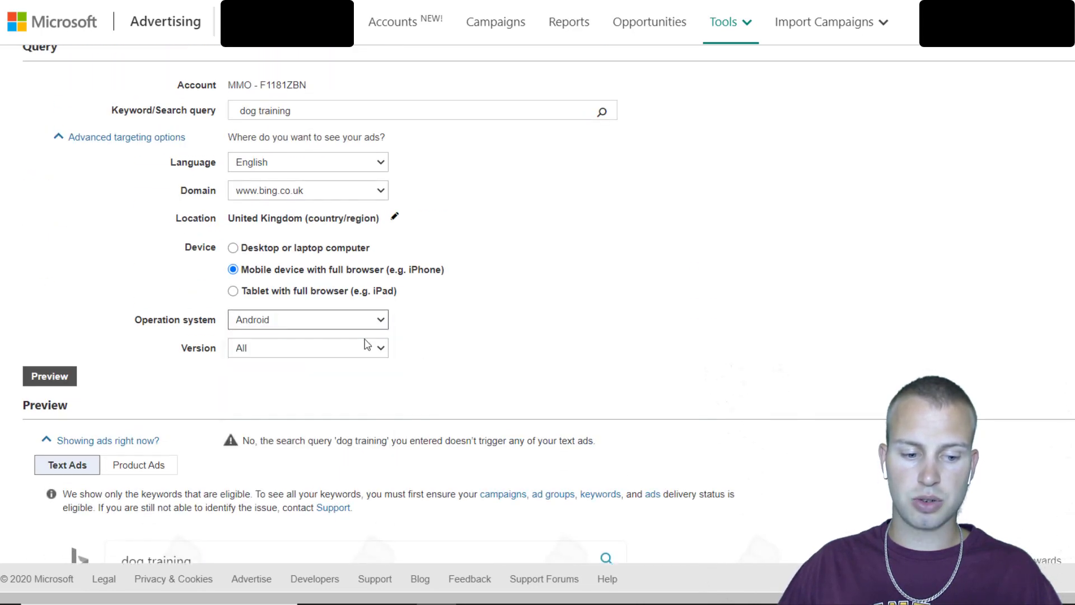
click(337, 348)
click(337, 348)
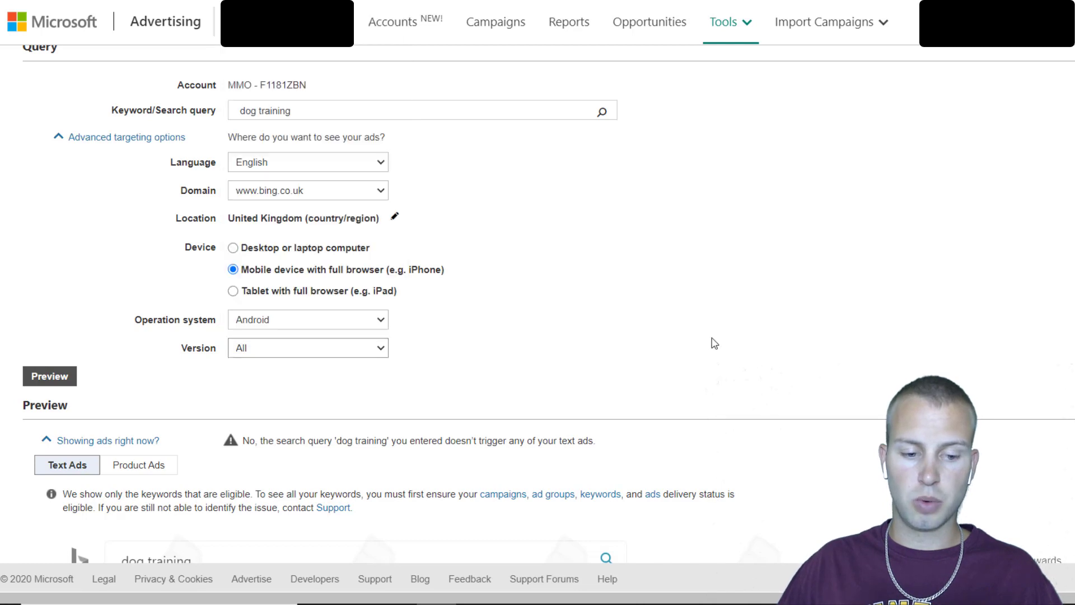
click(307, 319)
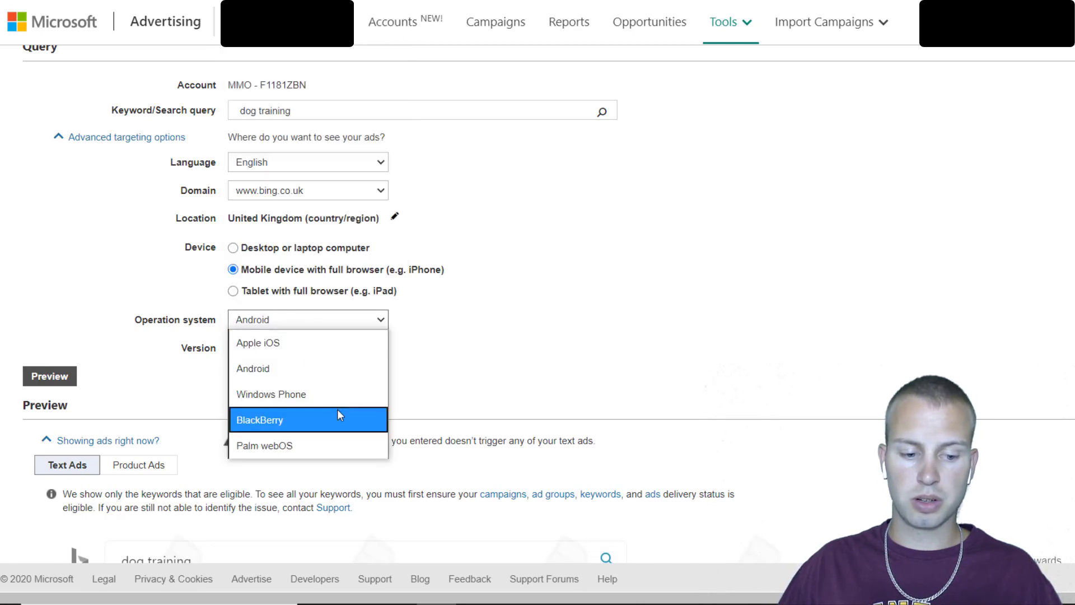
click(756, 368)
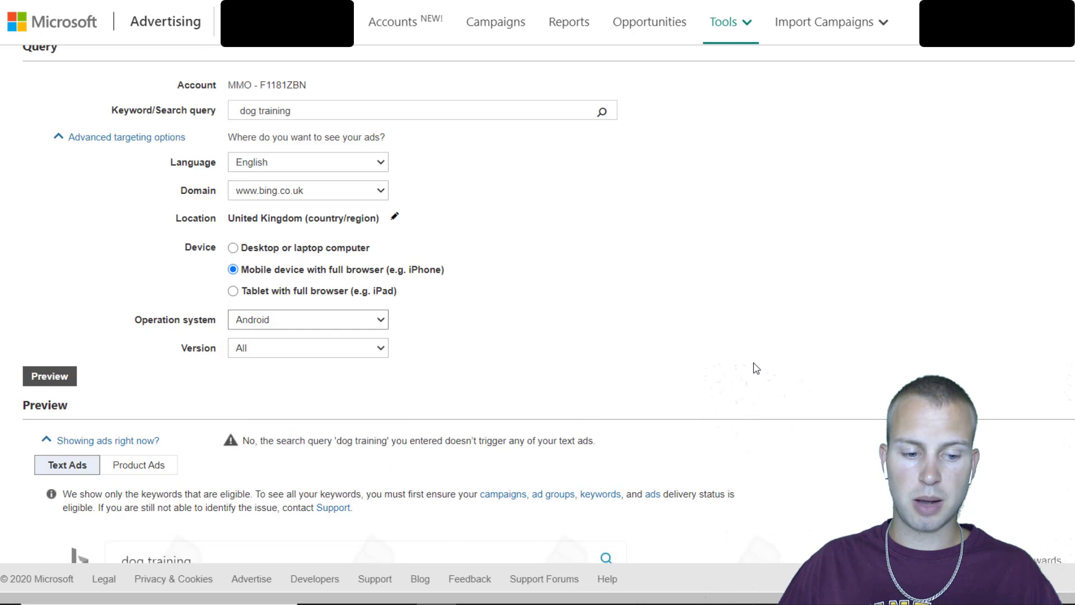
Target Tablet with full browser on Apple iOS, all versions
click(303, 293)
click(327, 319)
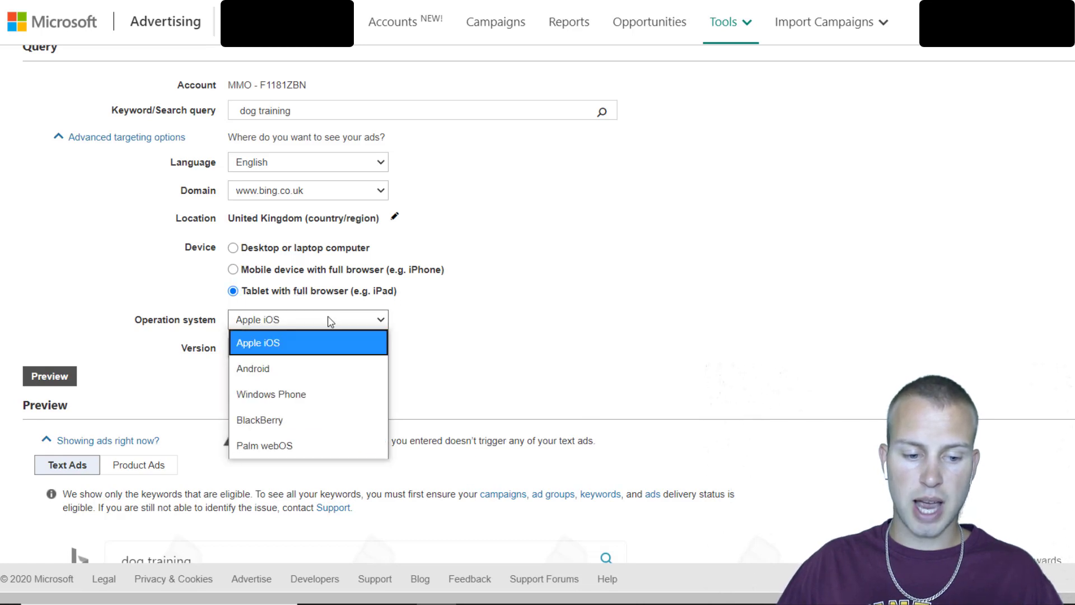
click(691, 357)
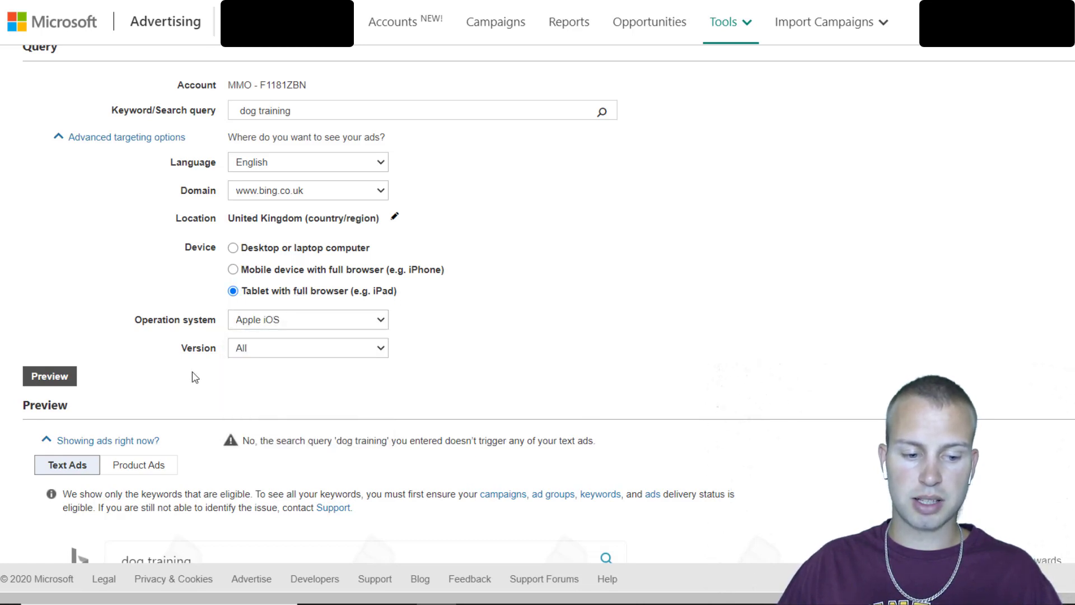
click(252, 348)
click(682, 323)
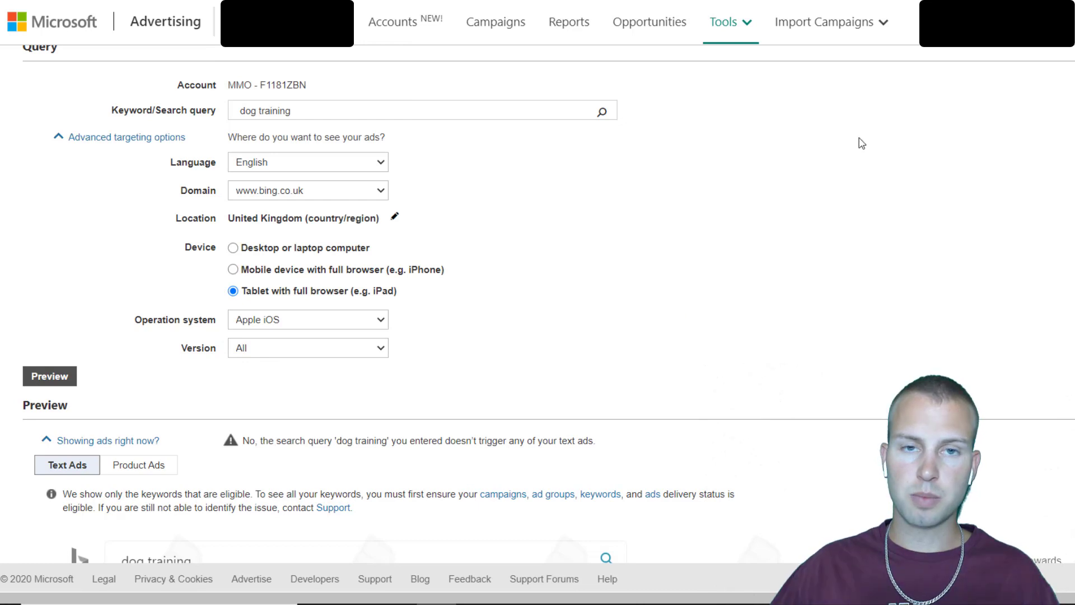
scroll(537, 335, up, 1)
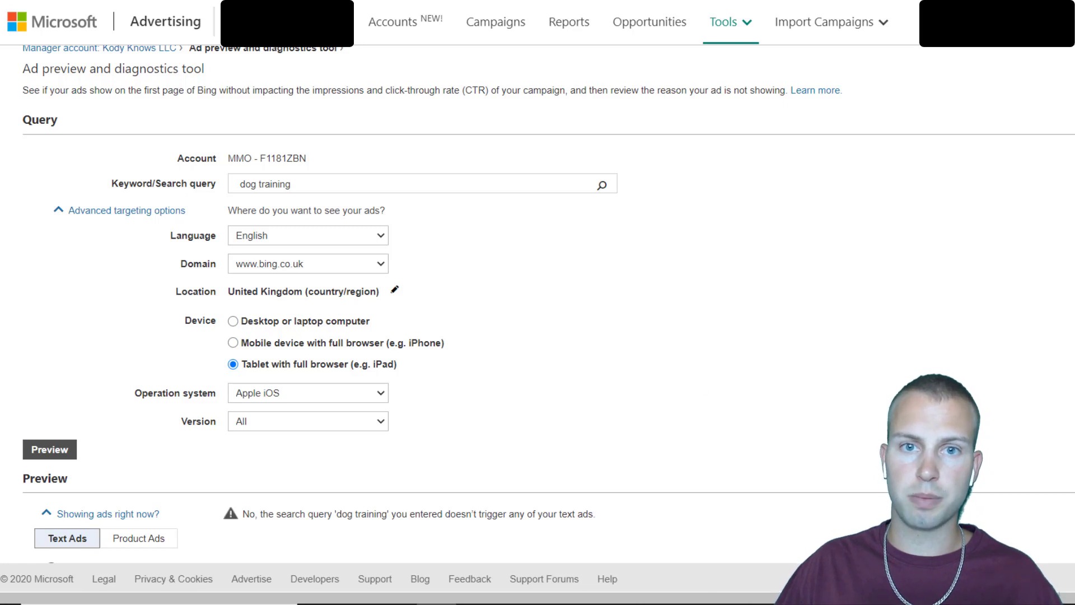
scroll(735, 173, up, 1)
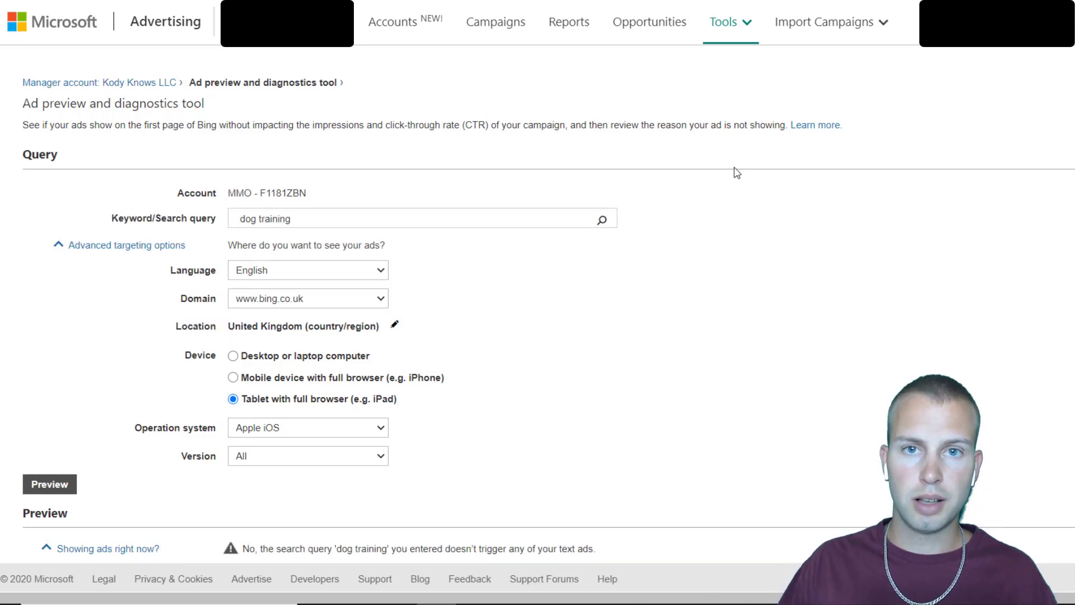